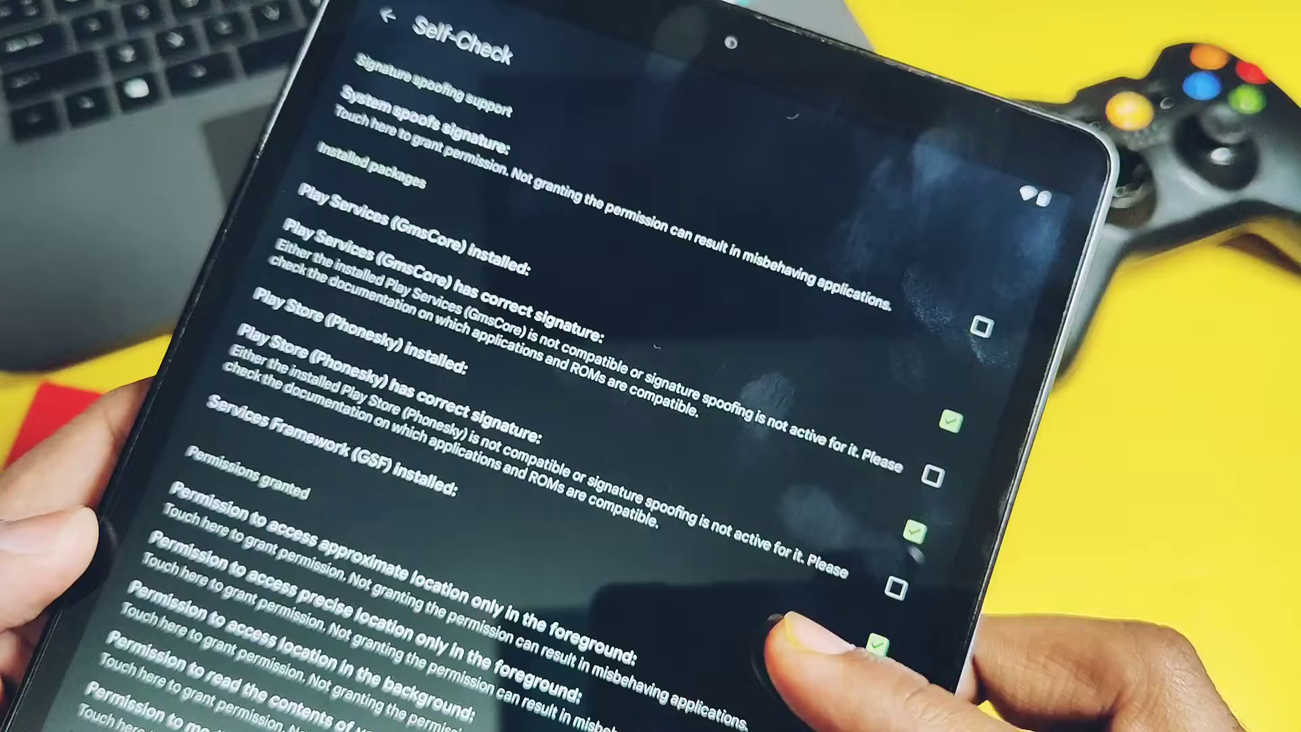
# - Leave Self-Check and open the still-empty microG Google Accounts page
pyautogui.press('Escape')
pyautogui.click(377, 378)
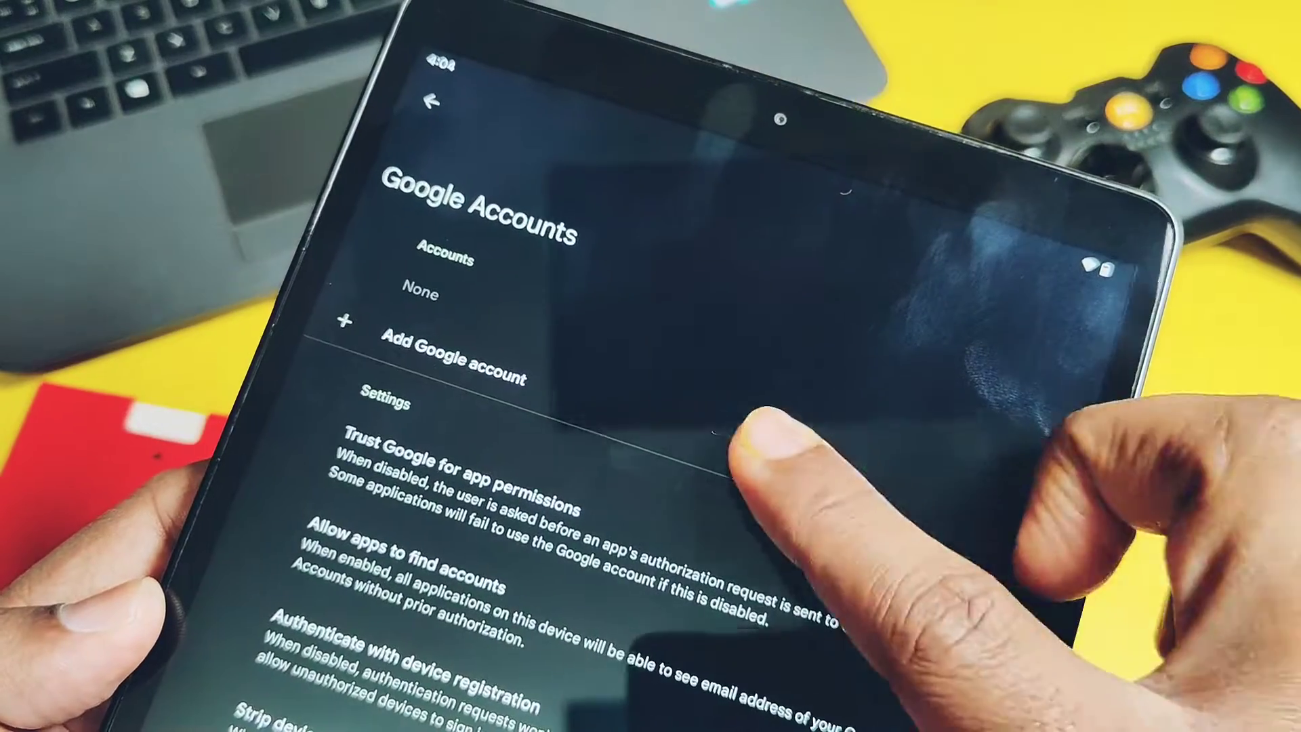
# - Add a Google account and enable Strip device name and Answer license verification requests
pyautogui.click(758, 406)
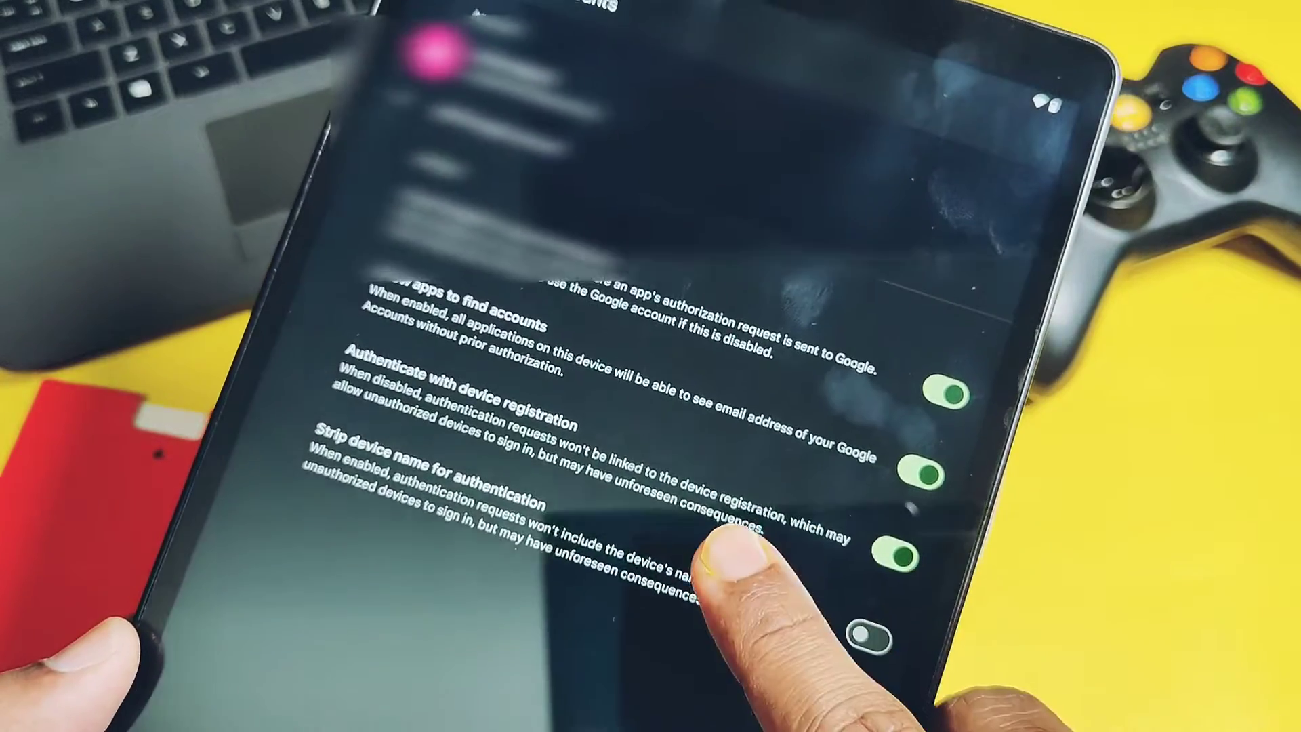
pyautogui.click(849, 701)
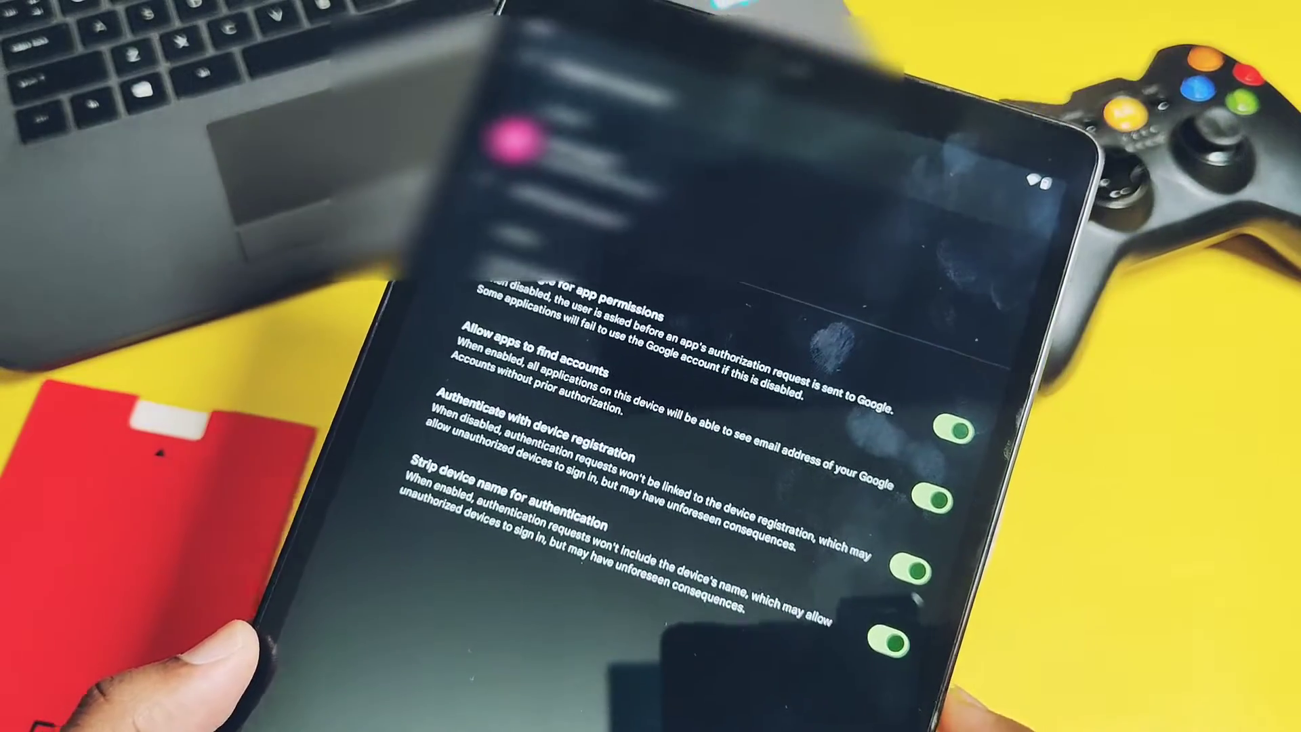
pyautogui.scroll(-5, 692, 488)
pyautogui.click(1003, 499)
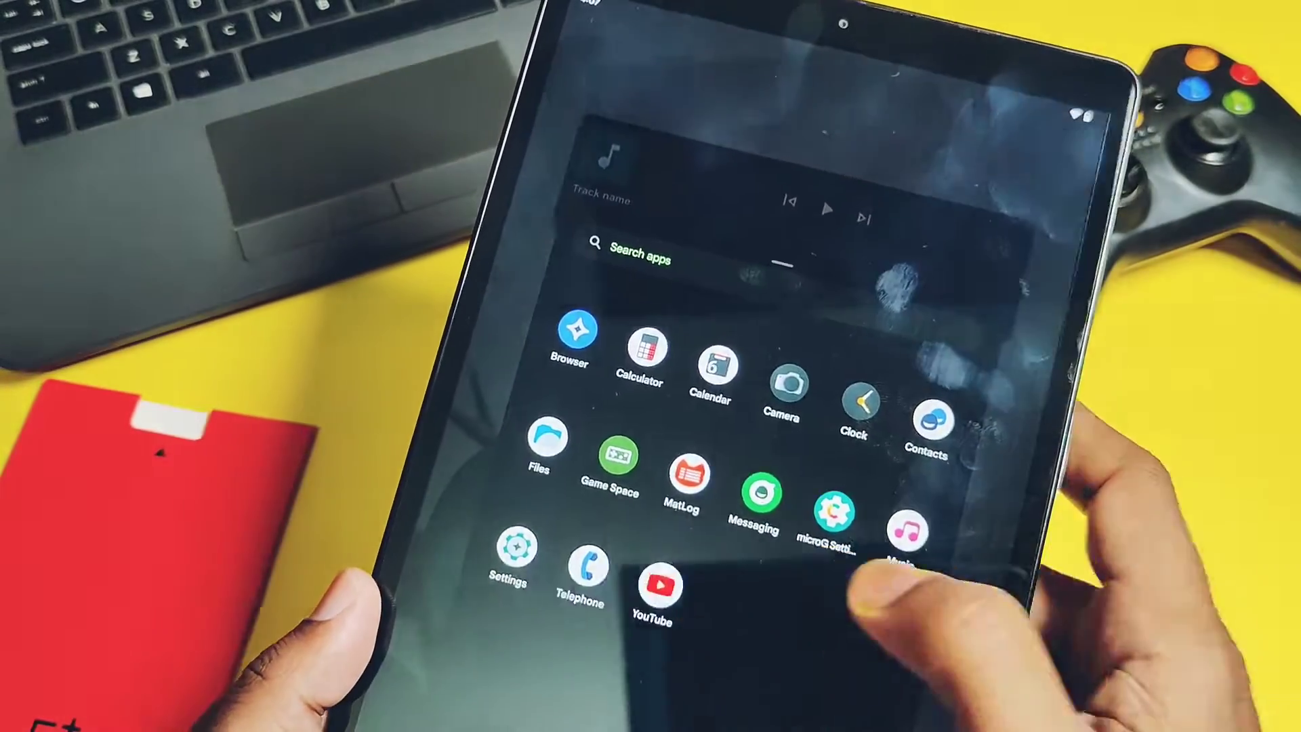
# - Launch YouTube Vanced and play a 4u tech channel video with player controls showing
pyautogui.click(660, 585)
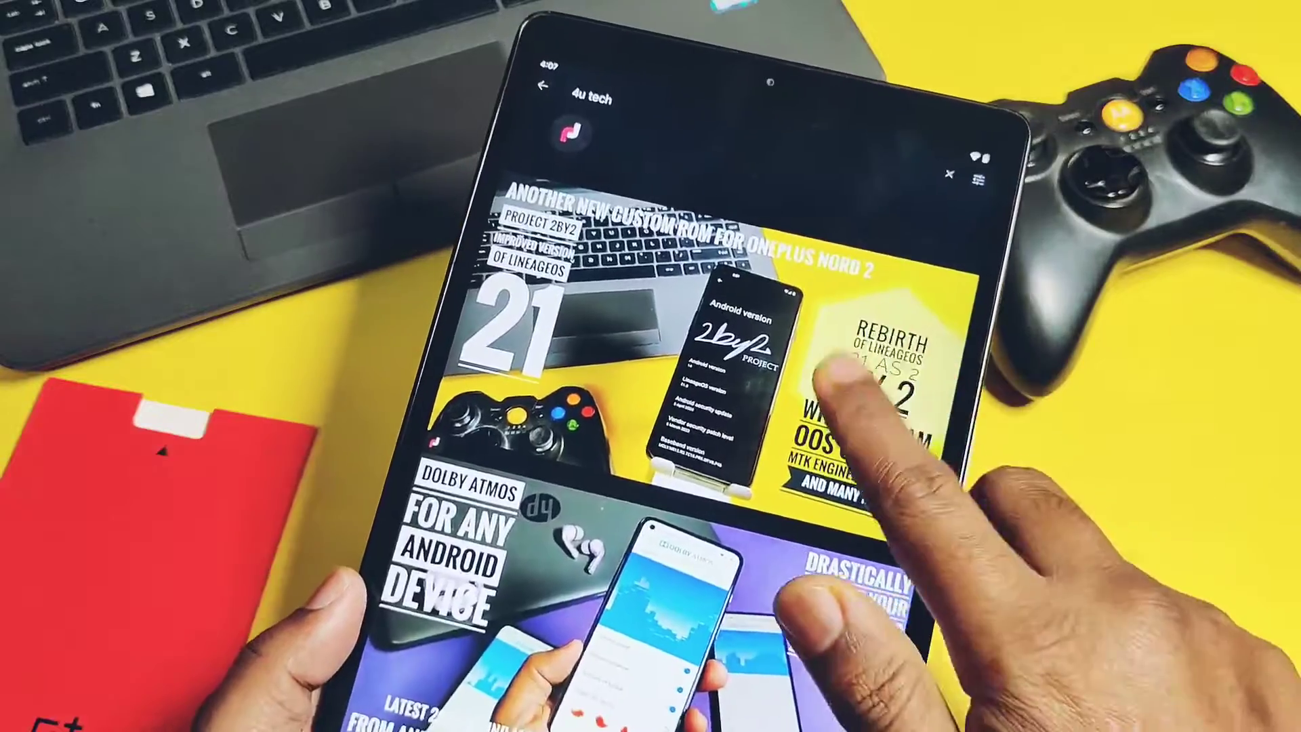
pyautogui.click(871, 473)
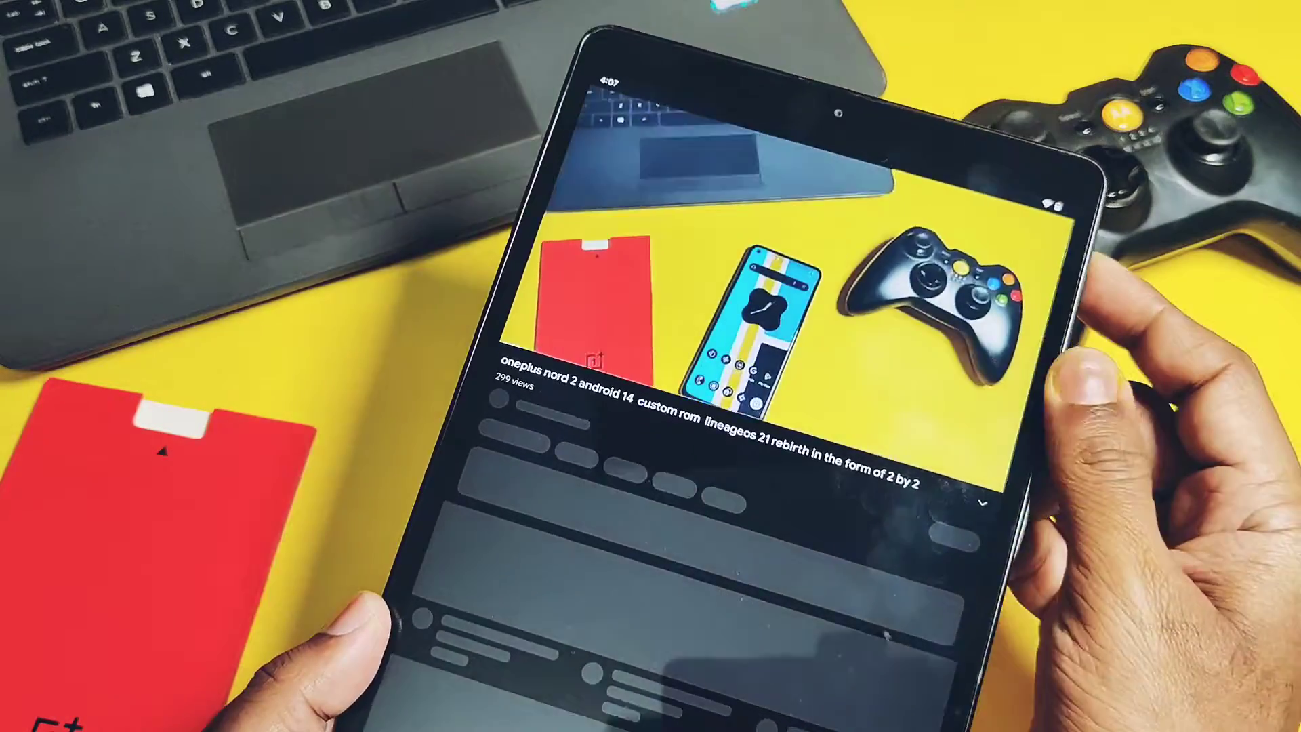
pyautogui.click(927, 323)
pyautogui.click(895, 336)
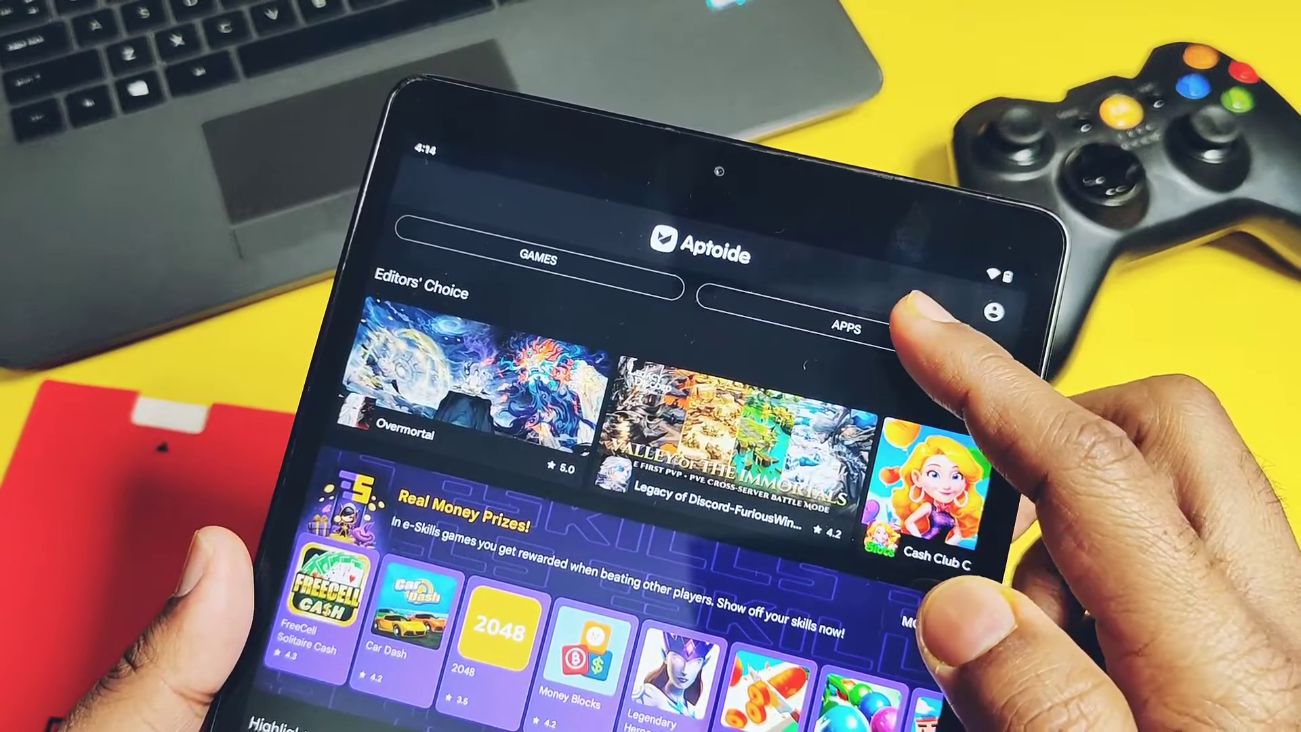
# - Search Aptoide for 'google map', open the Google Photos result and install it
pyautogui.click(894, 320)
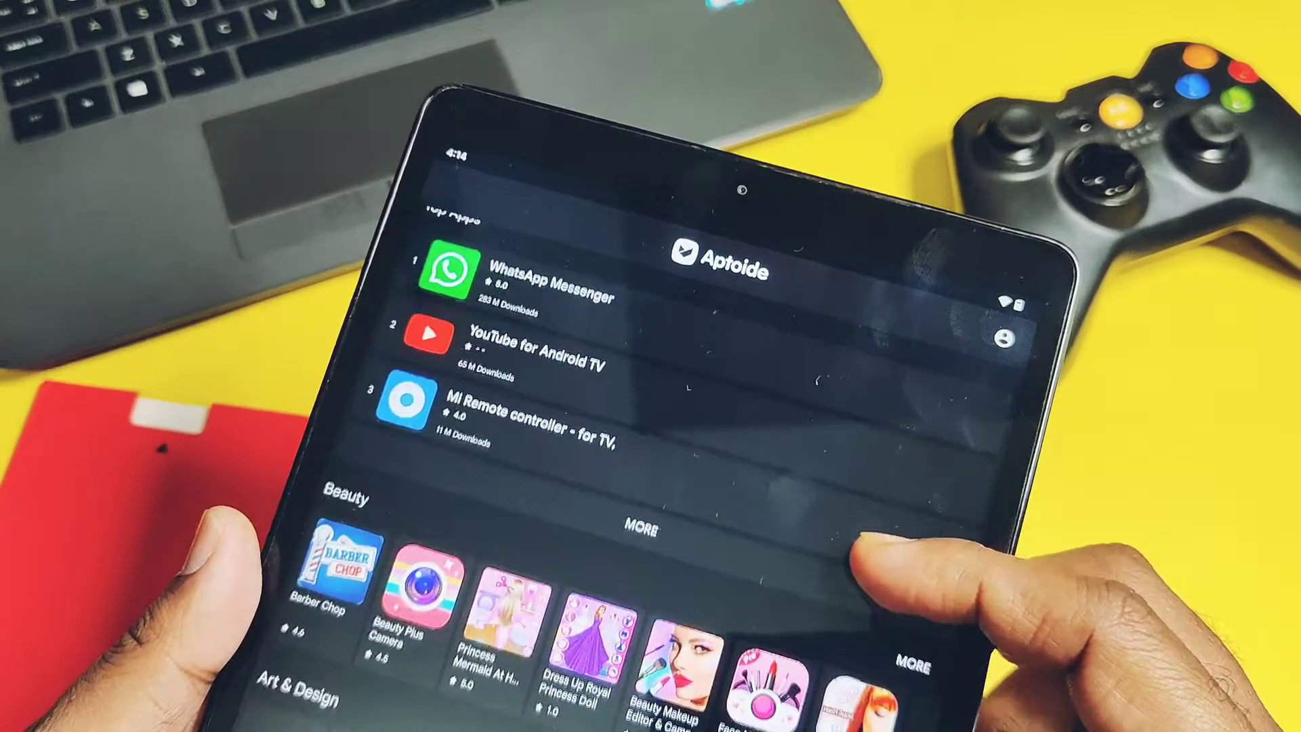
pyautogui.scroll(-15, 650, 407)
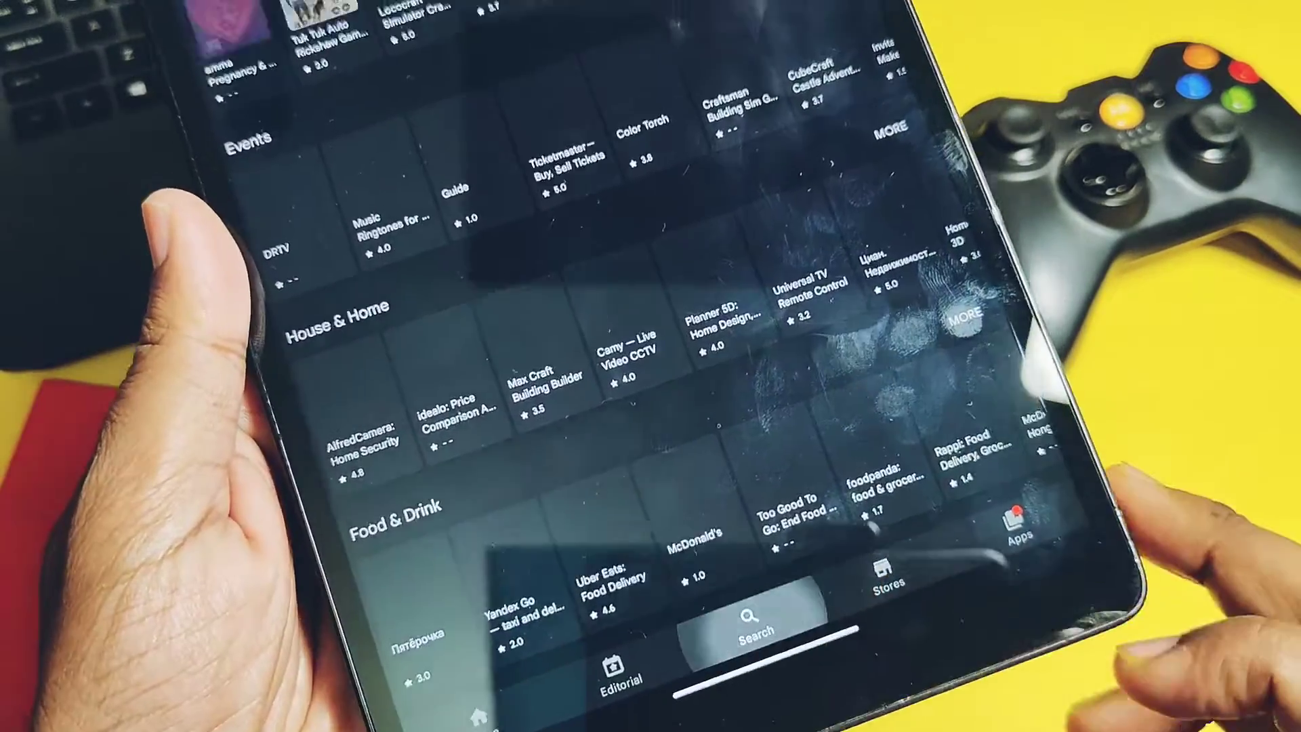
pyautogui.click(749, 620)
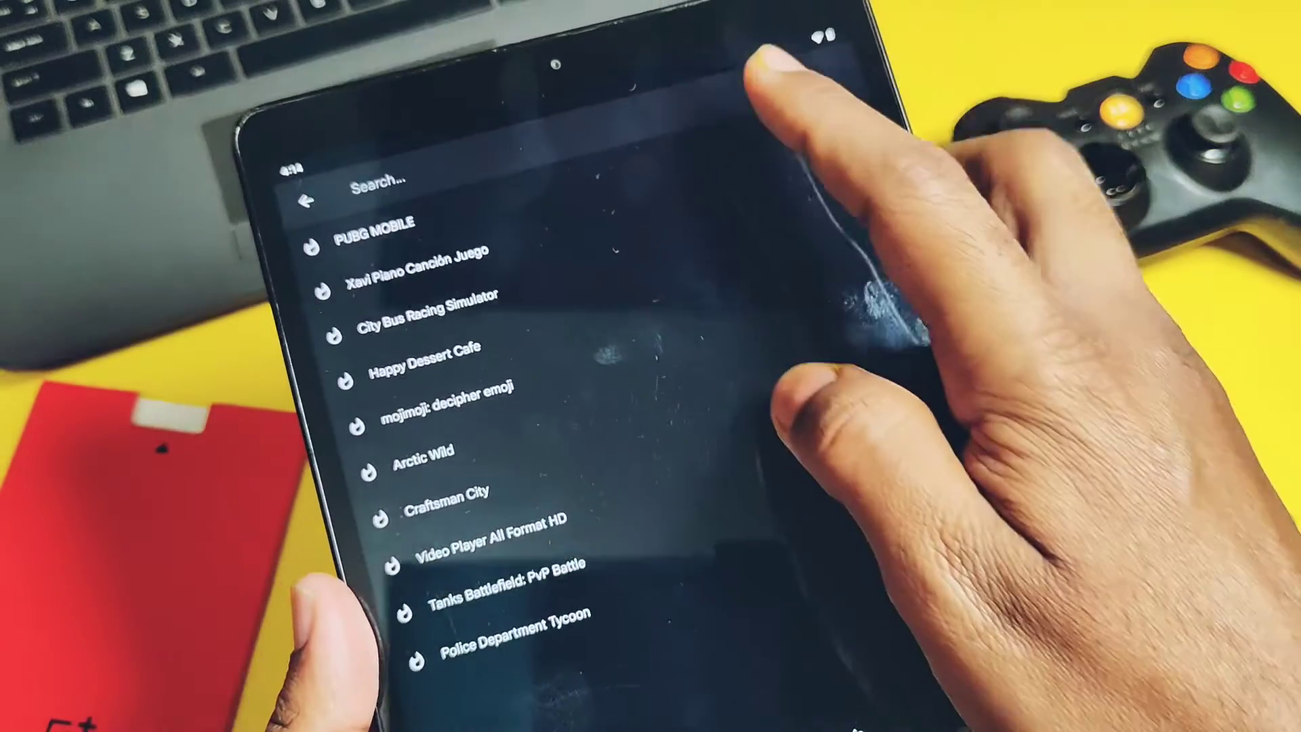
pyautogui.write('googl')
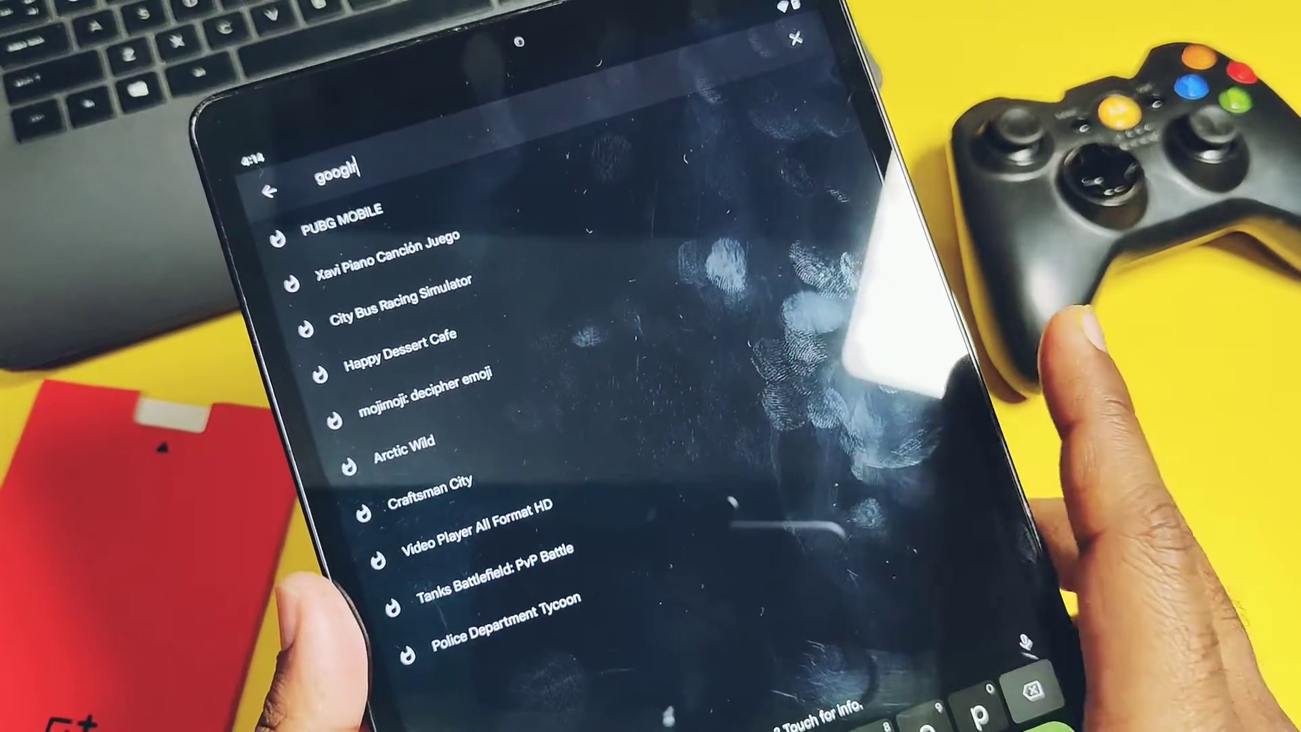
pyautogui.write('e ma')
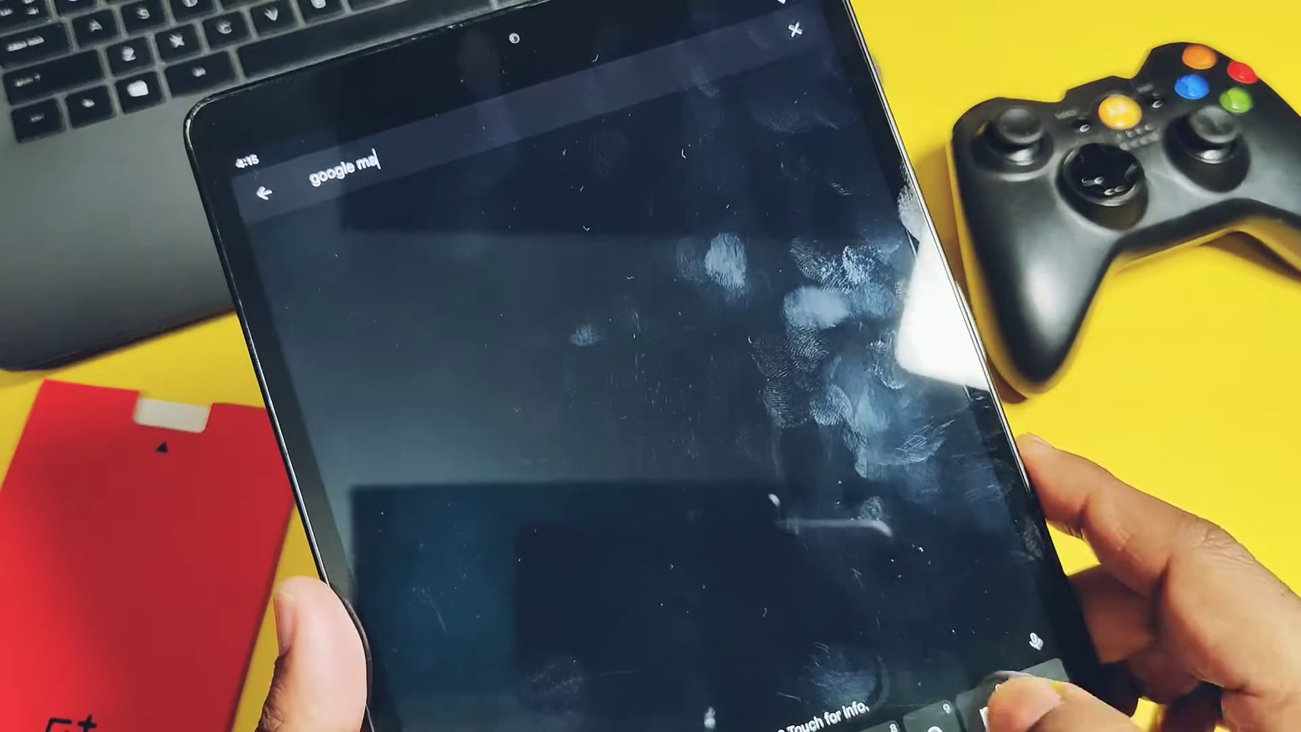
pyautogui.write('p')
pyautogui.press('Return')
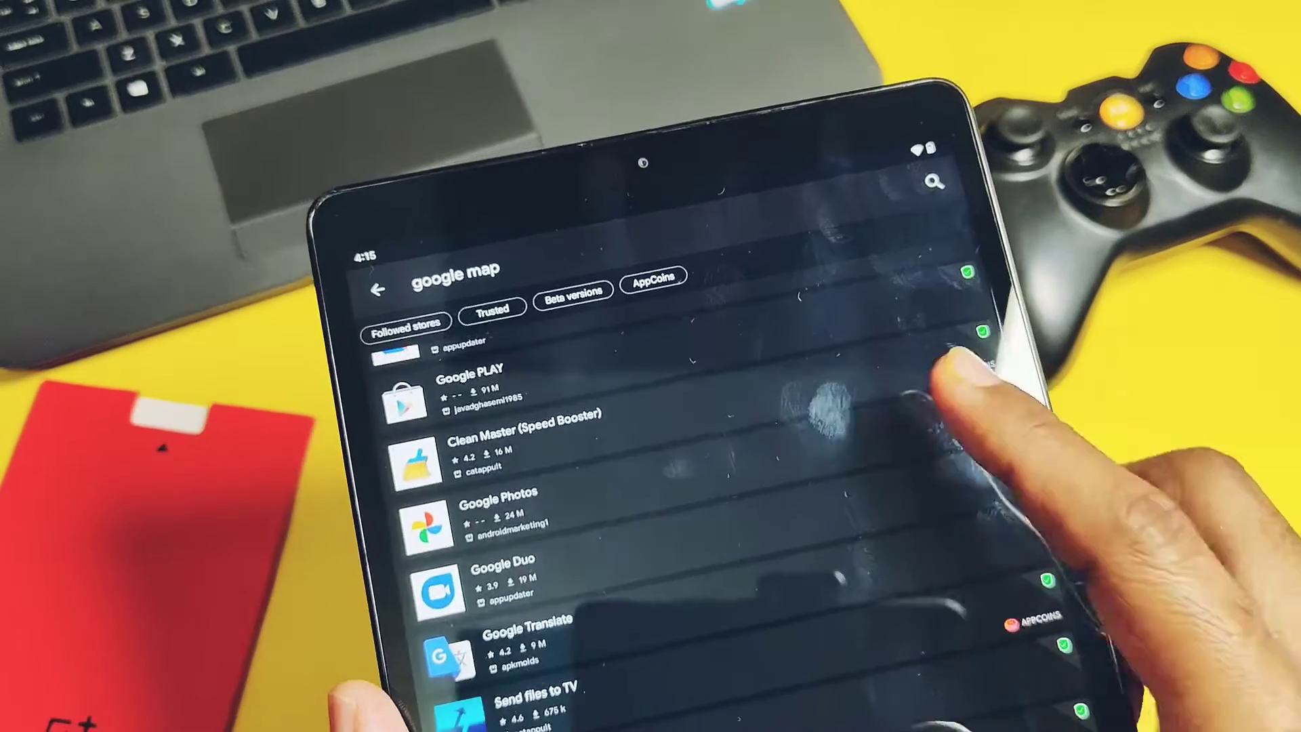
pyautogui.click(610, 458)
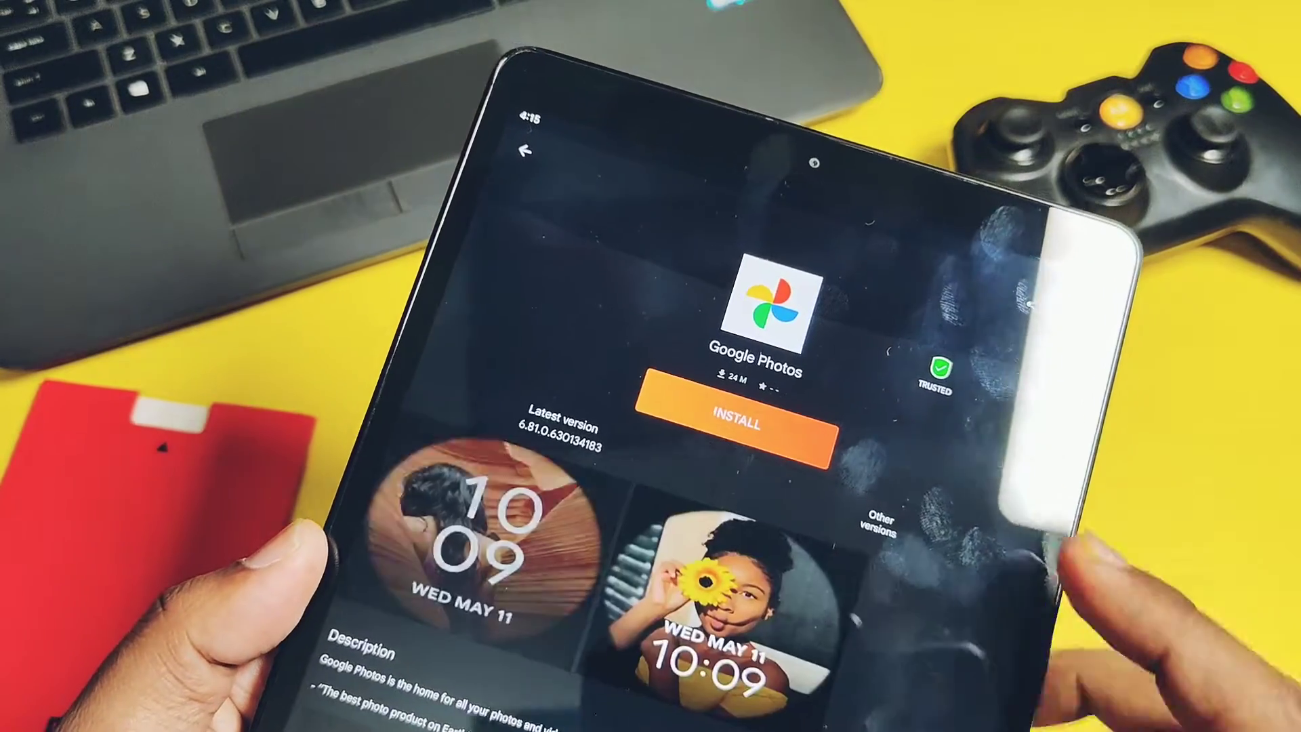
pyautogui.click(773, 407)
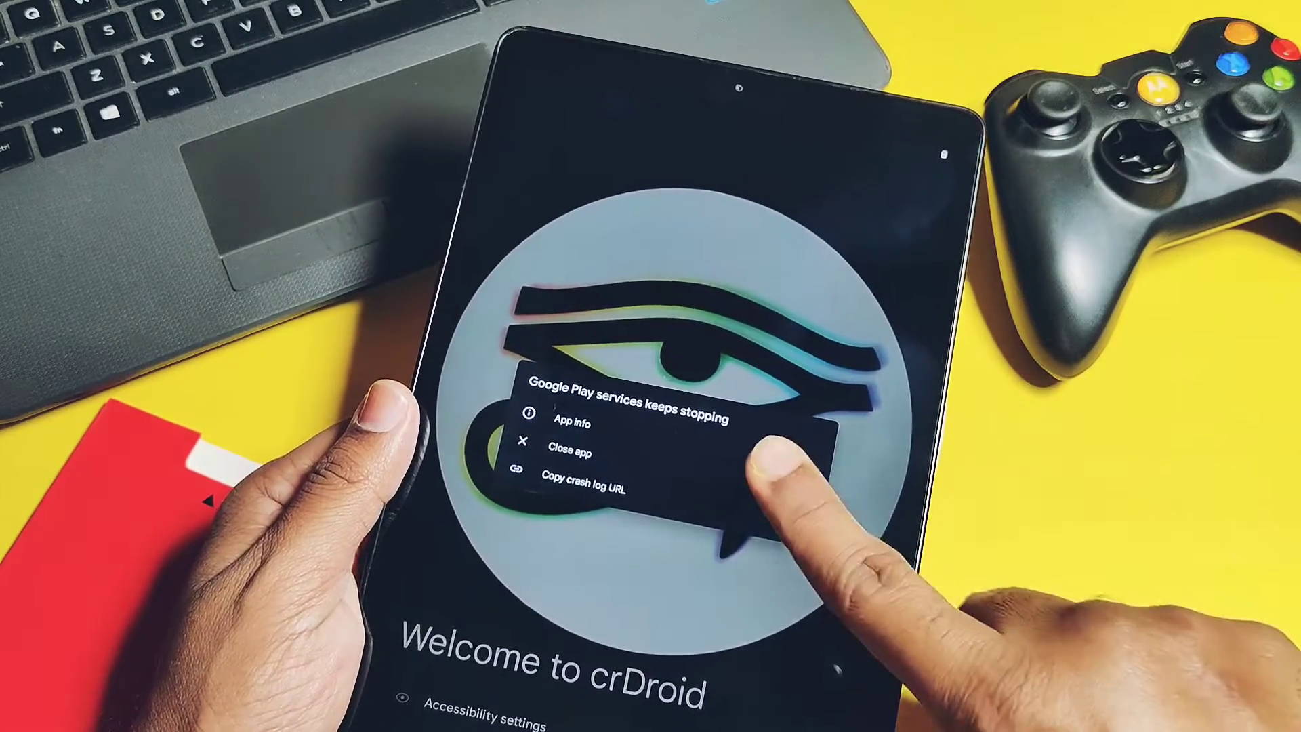
# - Dismiss the Play services warning and steer the Android 14 easter-egg ship into a long trail
pyautogui.click(844, 527)
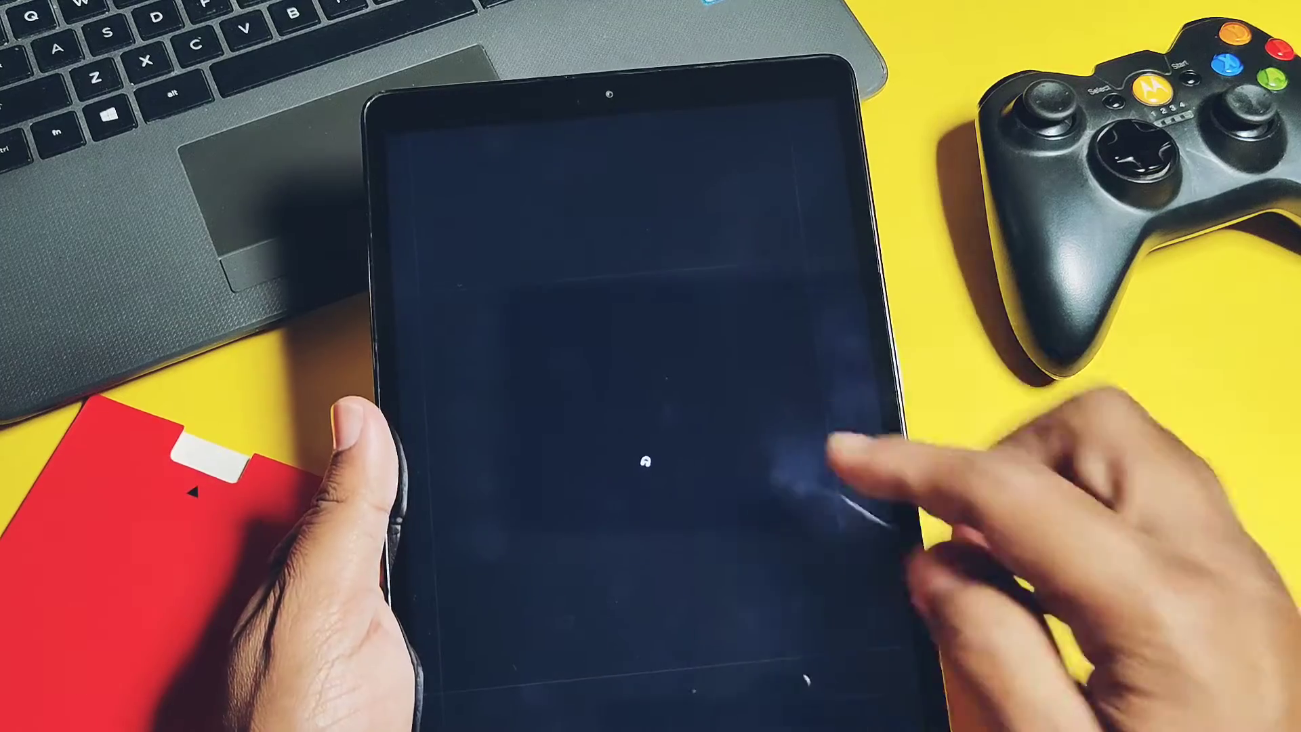
pyautogui.moveTo(693, 346); pyautogui.dragTo(625, 529)
pyautogui.moveTo(508, 667); pyautogui.dragTo(530, 631)
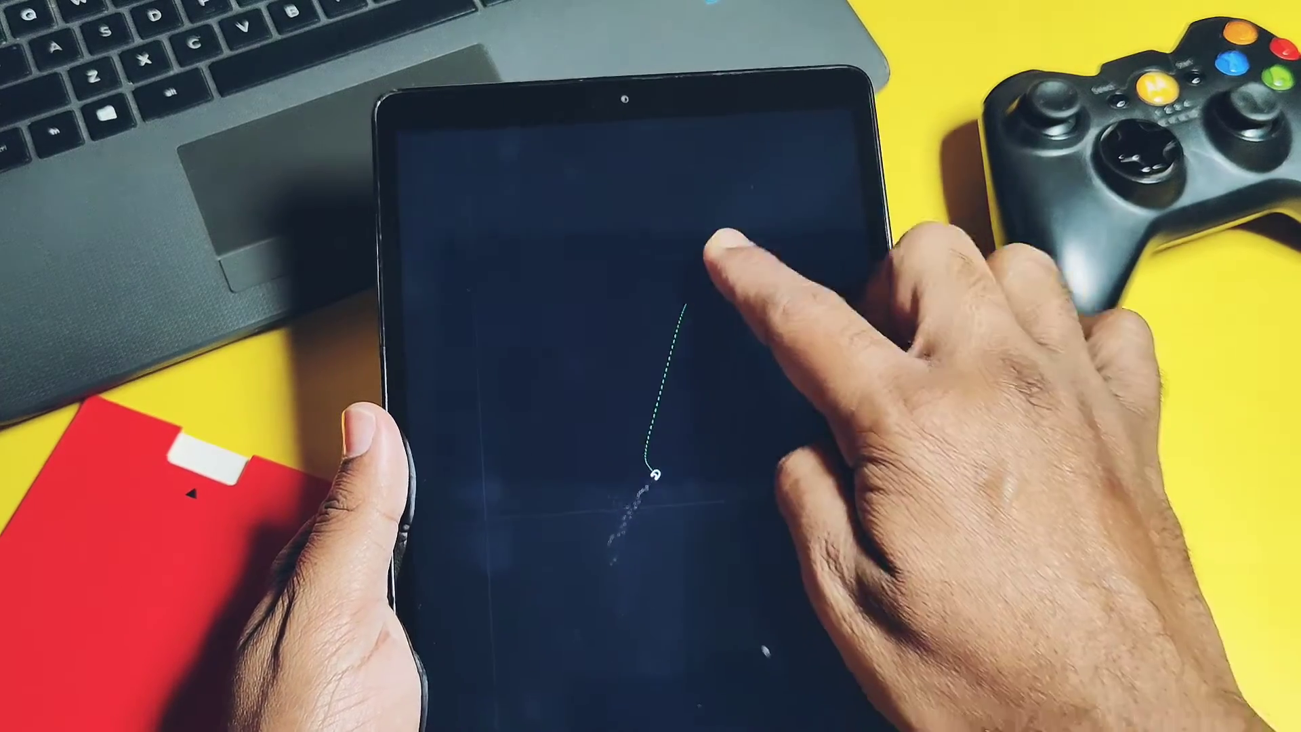
pyautogui.moveTo(722, 267); pyautogui.dragTo(704, 316)
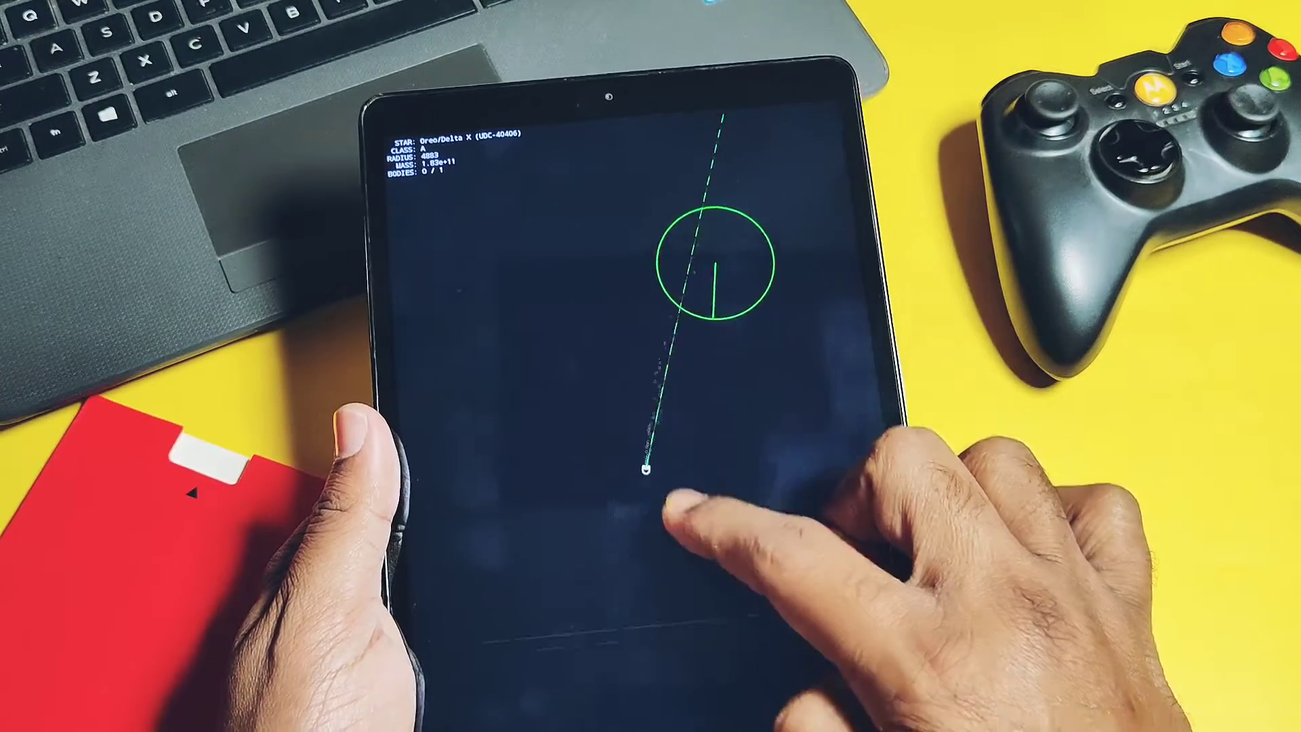
pyautogui.moveTo(674, 522)
pyautogui.mouseDown()
pyautogui.moveTo(625, 377)
pyautogui.moveTo(625, 429)
pyautogui.mouseUp()
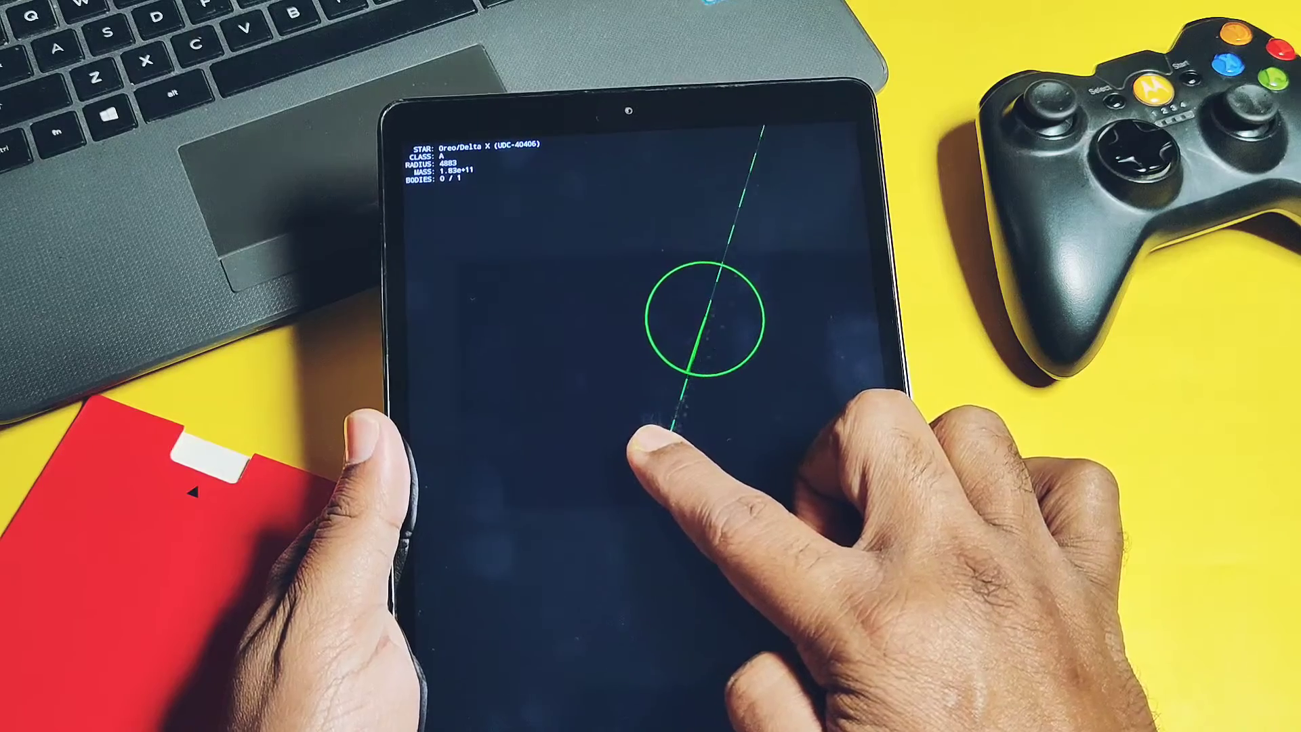